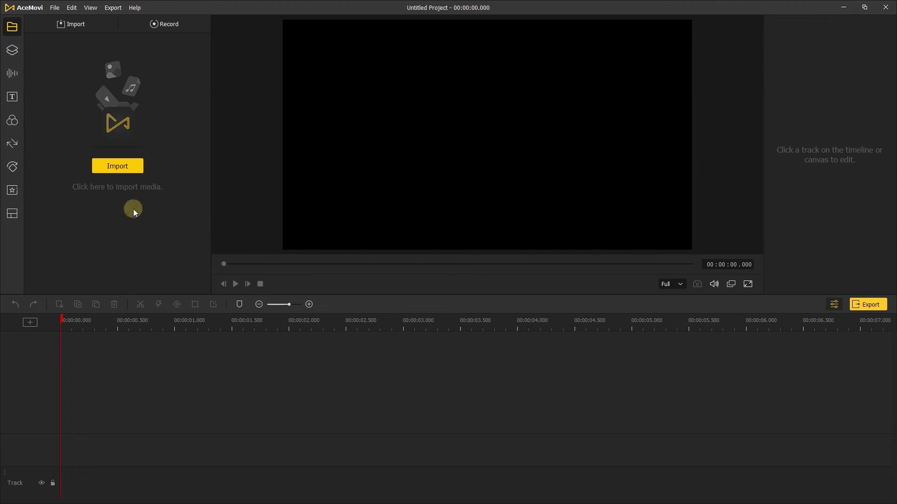
Import the 17 banana photos and place them all in sequence on the second timeline track.
{"action": "left_click", "coordinate": [128, 166]}
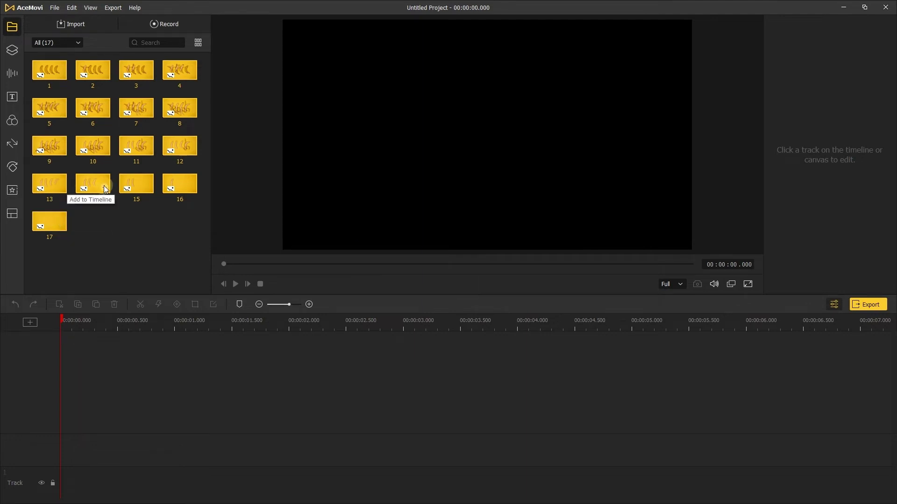
{"action": "key", "text": "ctrl+a"}
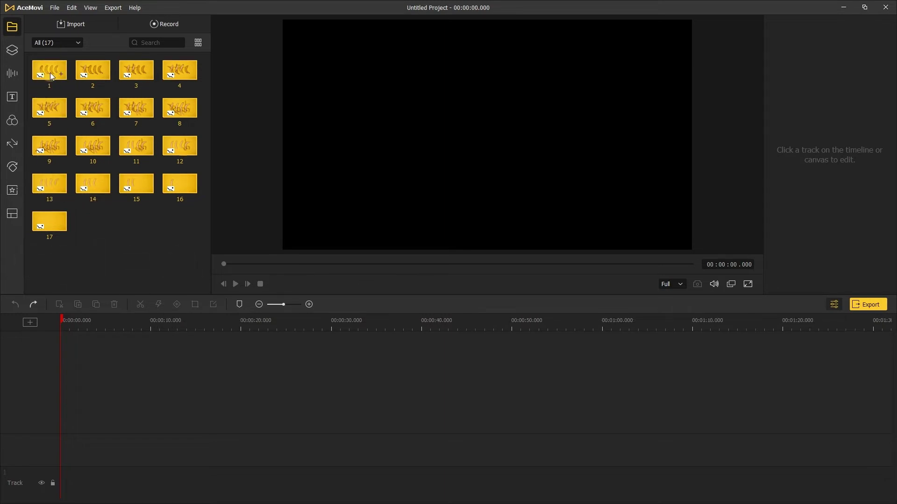
{"action": "left_click_drag", "start_coordinate": [51, 74], "coordinate": [43, 462]}
{"action": "left_click_drag", "start_coordinate": [111, 425], "coordinate": [111, 423]}
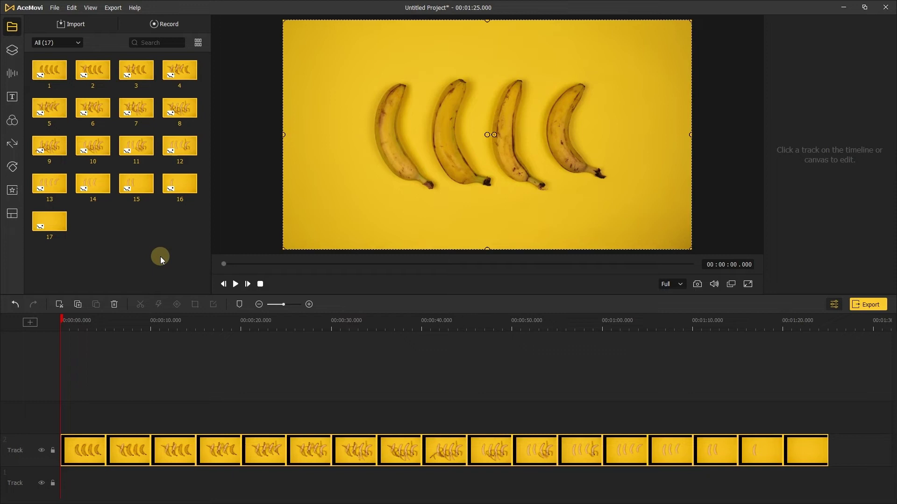
Examine the sort orders available for the imported media without picking one.
{"action": "right_click", "coordinate": [133, 219]}
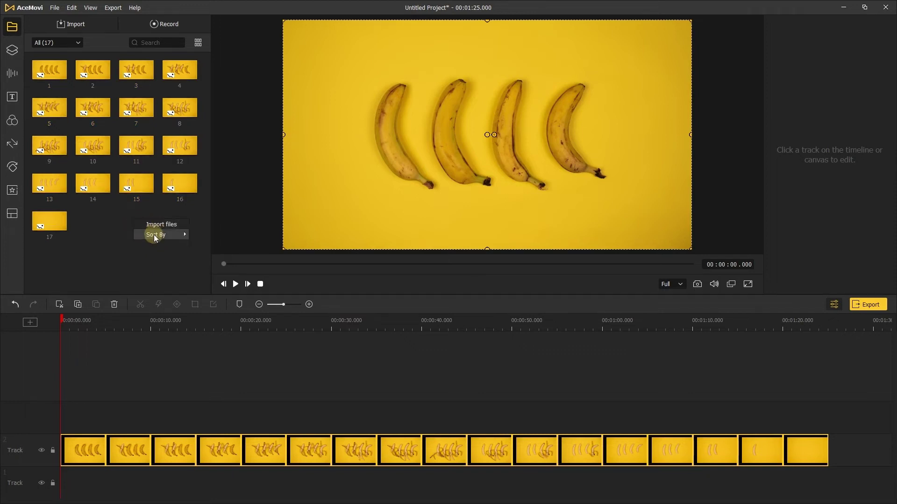
{"action": "mouse_move", "coordinate": [160, 236]}
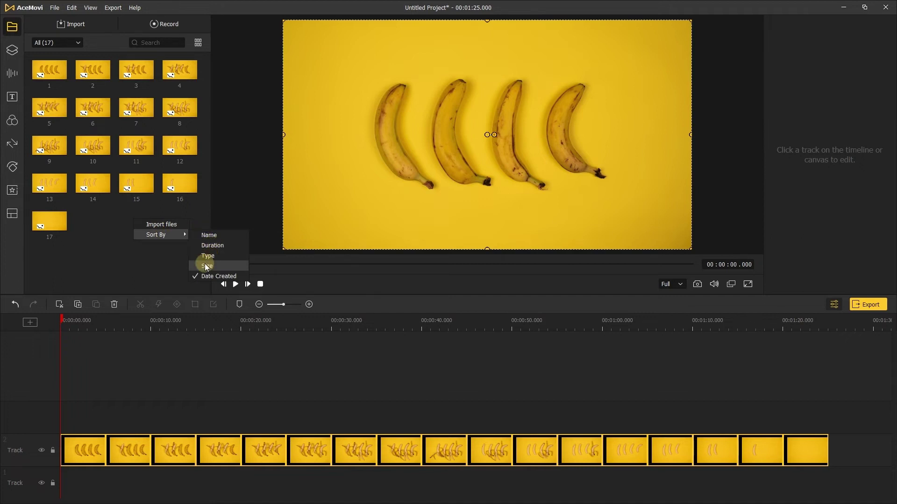
{"action": "left_click", "coordinate": [164, 267]}
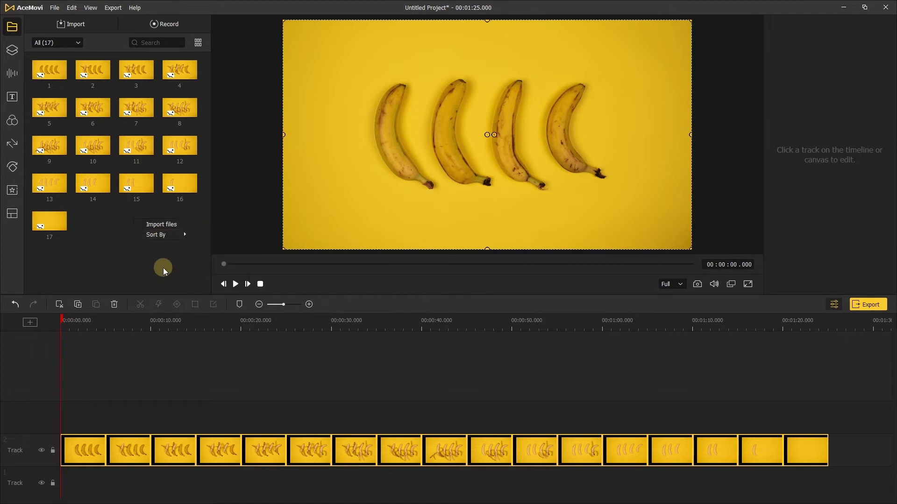
{"action": "left_click", "coordinate": [116, 370]}
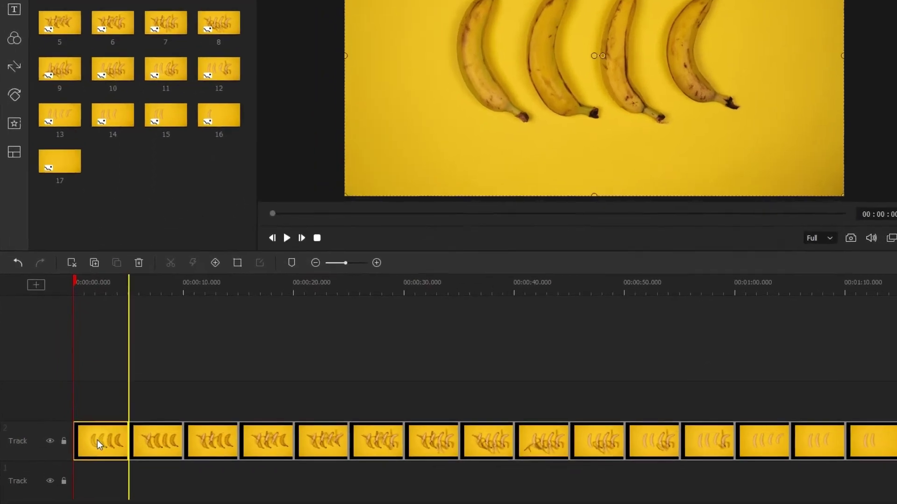
Set the duration of the first photo on the timeline to 00:00:00.500.
{"action": "right_click", "coordinate": [82, 443]}
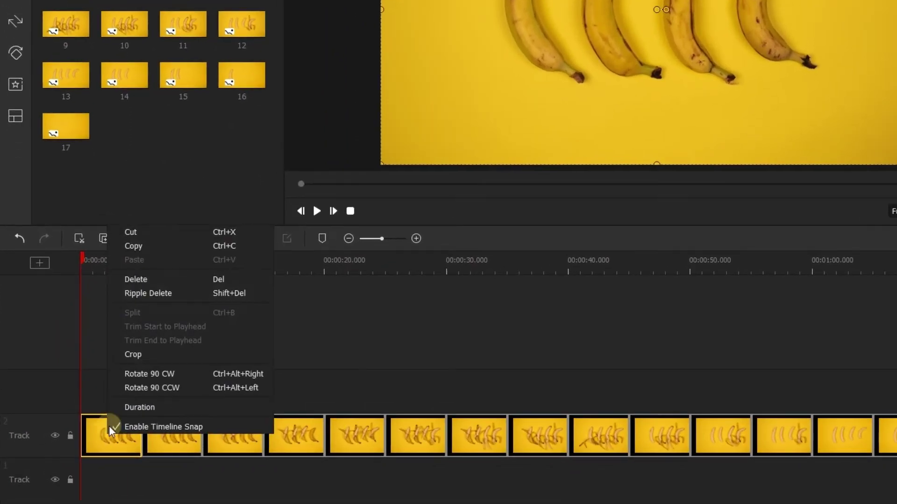
{"action": "left_click", "coordinate": [134, 408]}
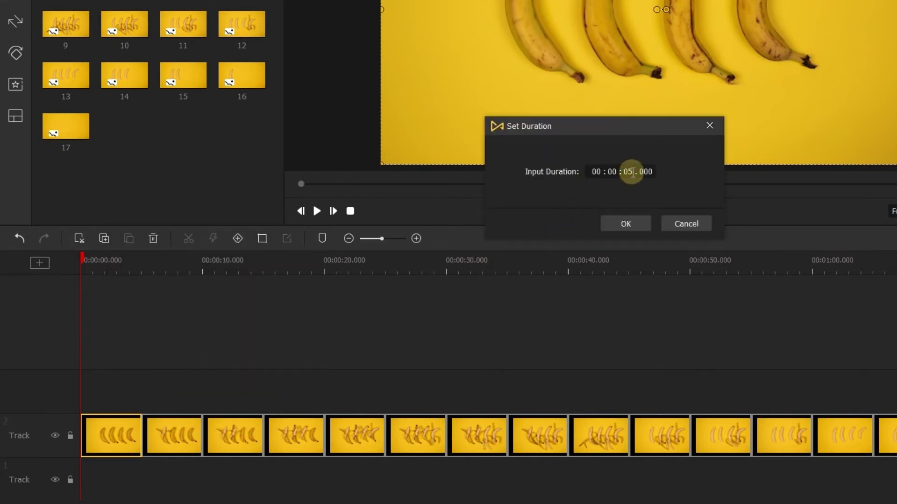
{"action": "type", "text": "0"}
{"action": "left_click_drag", "start_coordinate": [644, 171], "coordinate": [640, 172]}
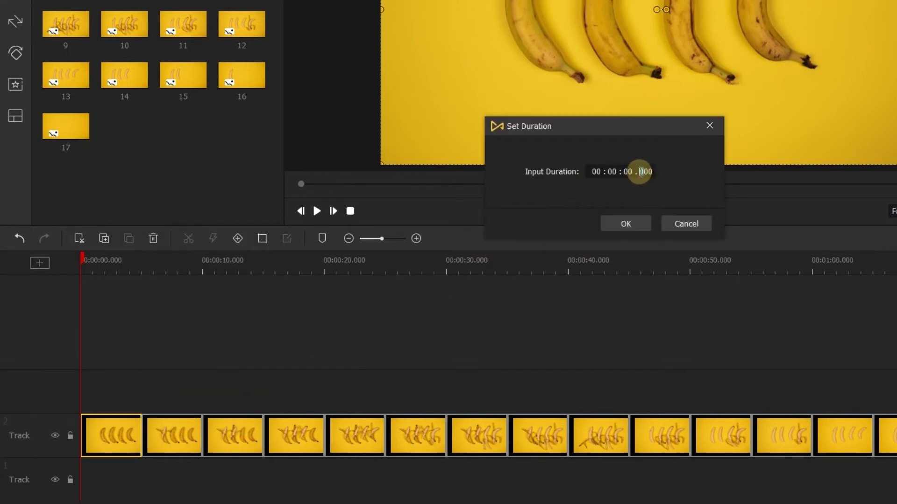
{"action": "type", "text": "500"}
{"action": "left_click", "coordinate": [635, 225]}
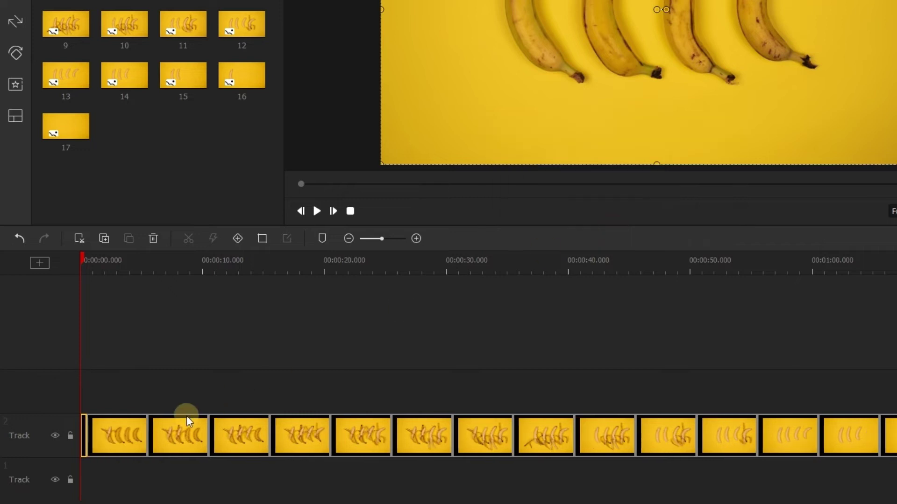
Set the duration of the second photo on the timeline to 00:00:00.500.
{"action": "right_click", "coordinate": [111, 437]}
{"action": "left_click", "coordinate": [140, 404]}
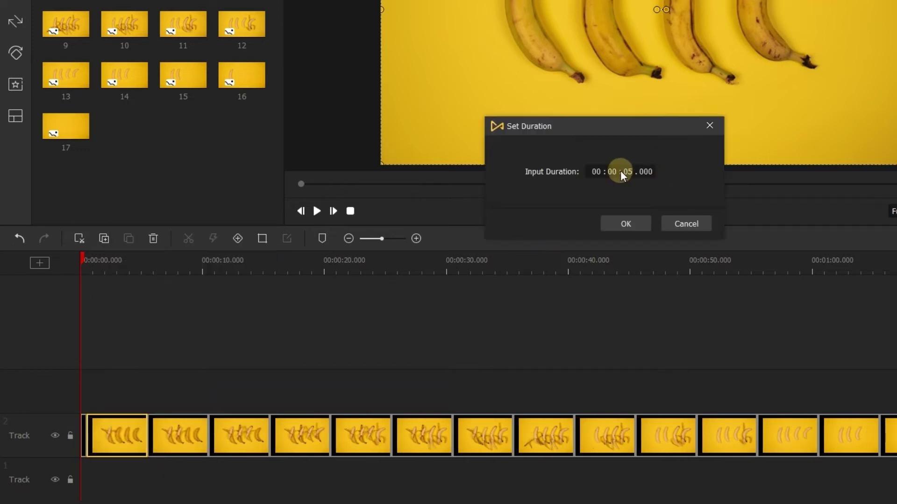
{"action": "type", "text": "0"}
{"action": "left_click", "coordinate": [641, 172]}
{"action": "type", "text": "5"}
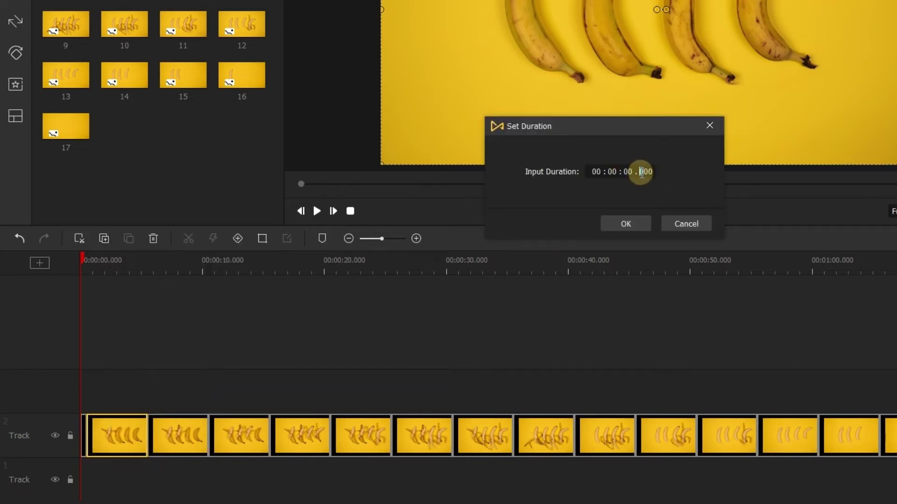
{"action": "left_click", "coordinate": [626, 224]}
Set the duration of the third photo on the timeline to 00:00:00.500.
{"action": "right_click", "coordinate": [137, 433]}
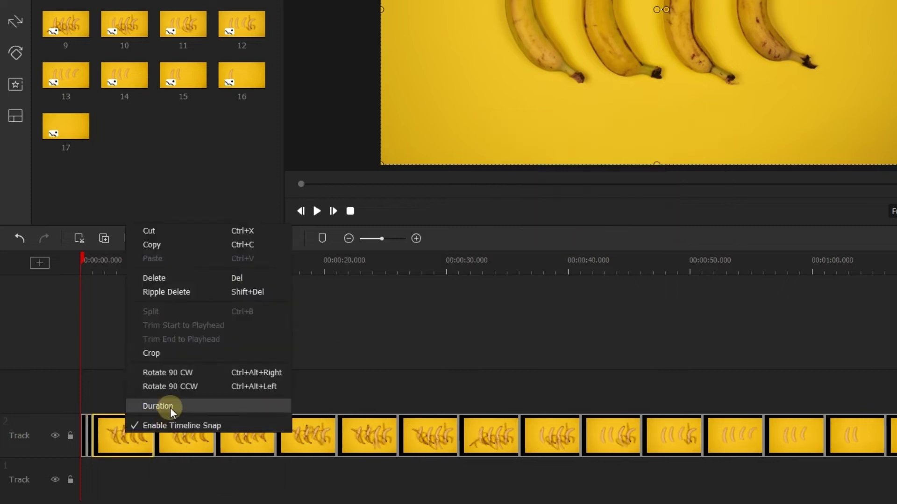
{"action": "left_click", "coordinate": [170, 405]}
{"action": "type", "text": "00 : 00 : 05 . 000"}
{"action": "left_click", "coordinate": [642, 172]}
{"action": "type", "text": "5"}
{"action": "left_click", "coordinate": [625, 223]}
Set the duration of the fourth photo on the timeline to 00:00:00.500.
{"action": "right_click", "coordinate": [142, 433]}
{"action": "left_click", "coordinate": [175, 405]}
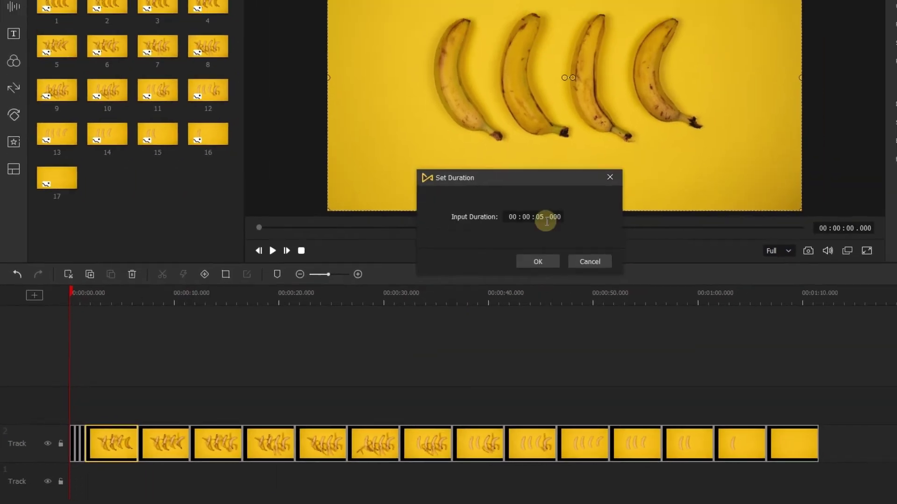
{"action": "left_click", "coordinate": [633, 173]}
{"action": "type", "text": "0"}
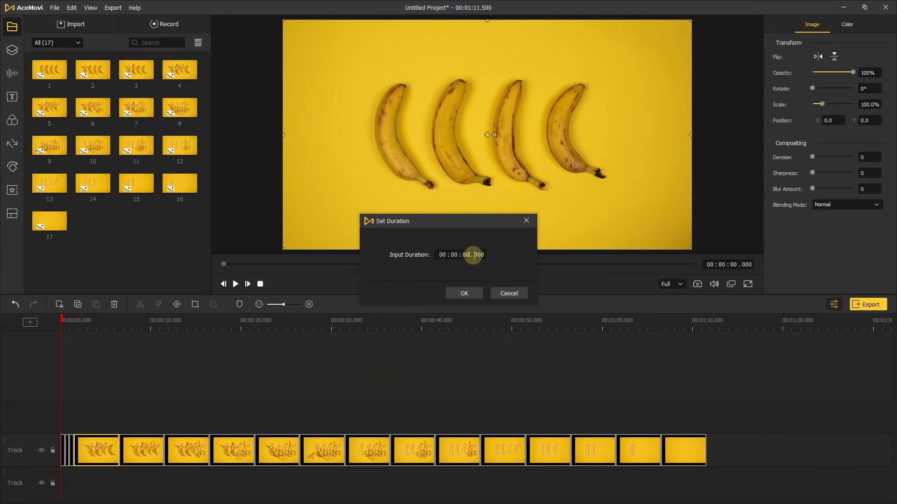
{"action": "left_click", "coordinate": [474, 255]}
{"action": "type", "text": "5"}
{"action": "left_click", "coordinate": [464, 293]}
Set the fifth and all remaining photos to 00:00:00.500 each and play the stop-motion sequence.
{"action": "right_click", "coordinate": [117, 439]}
{"action": "left_click", "coordinate": [140, 427]}
{"action": "type", "text": "0"}
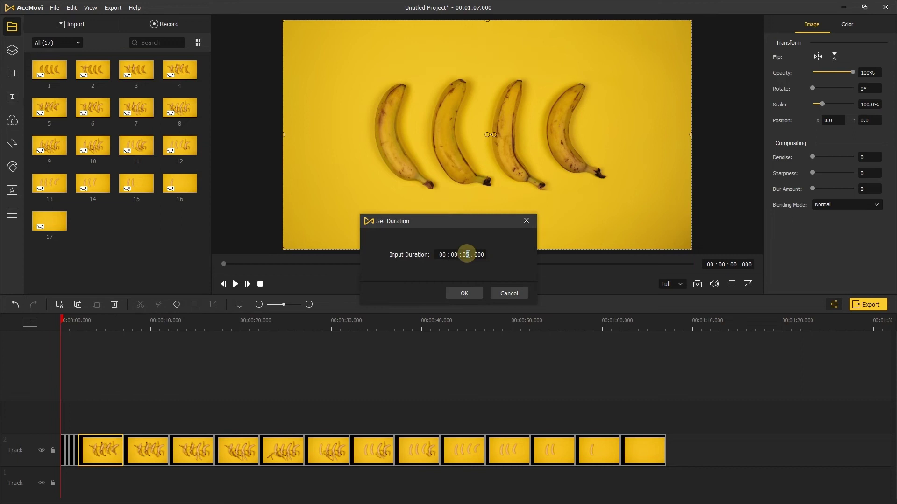
{"action": "left_click", "coordinate": [474, 255]}
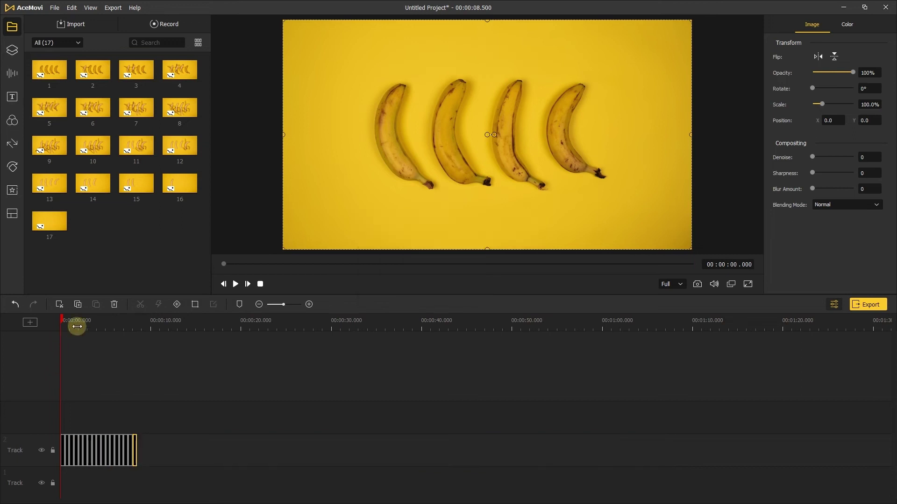
{"action": "left_click_drag", "start_coordinate": [78, 327], "coordinate": [539, 324]}
{"action": "scroll", "coordinate": [537, 325], "scroll_direction": "down", "scroll_amount": 1}
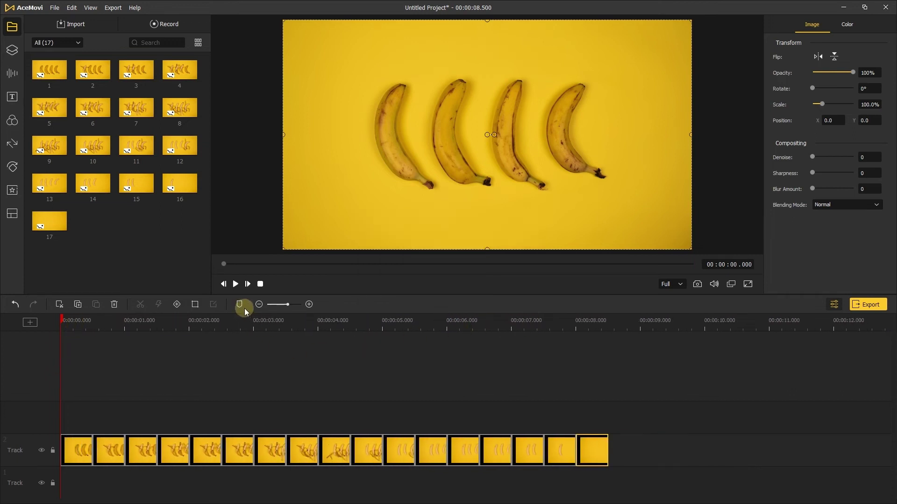
{"action": "left_click", "coordinate": [236, 285]}
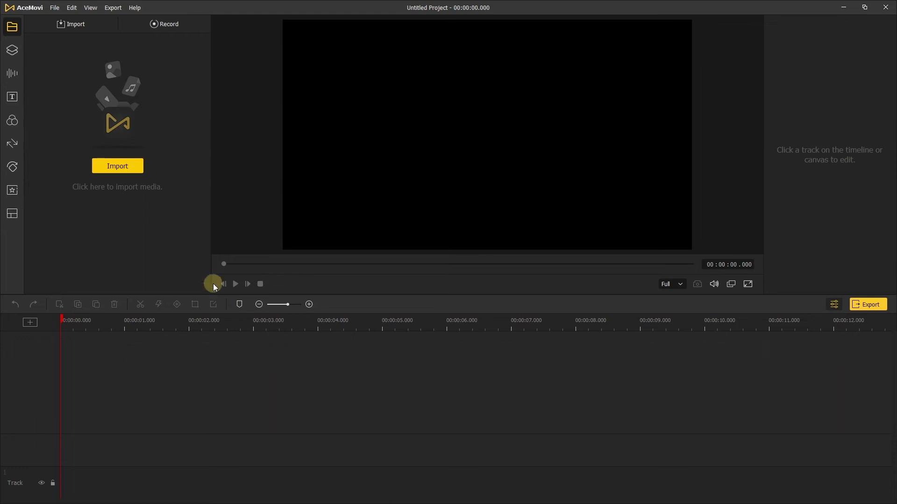
Import the guitar player video into the empty project and add it to the timeline, matching the project to 1920*1080, 25.00 fps.
{"action": "left_click", "coordinate": [129, 166]}
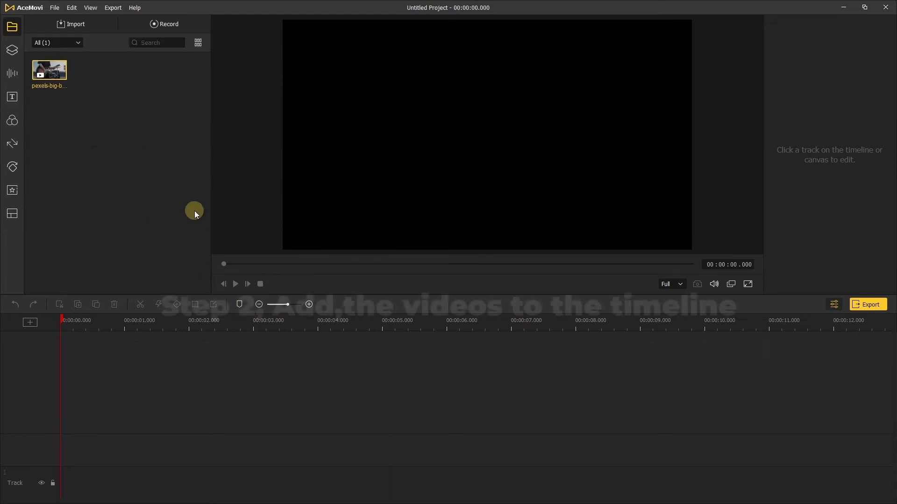
{"action": "left_click", "coordinate": [61, 74]}
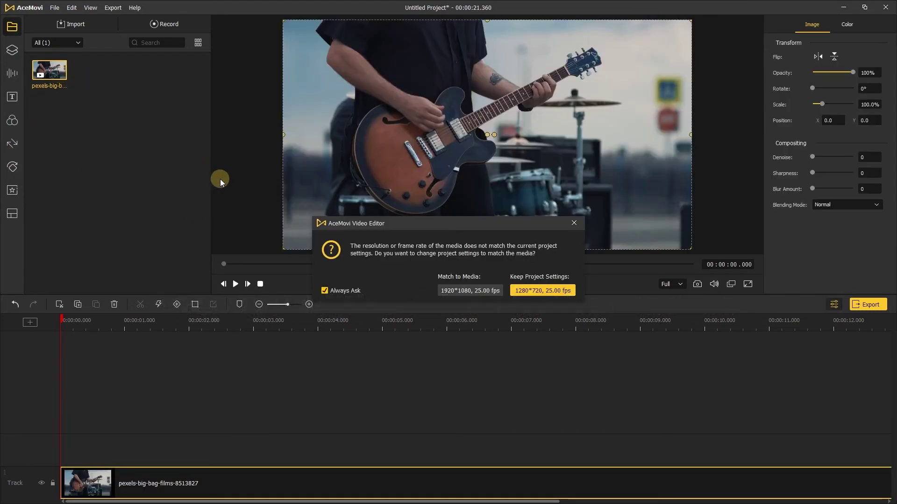
{"action": "left_click", "coordinate": [472, 290]}
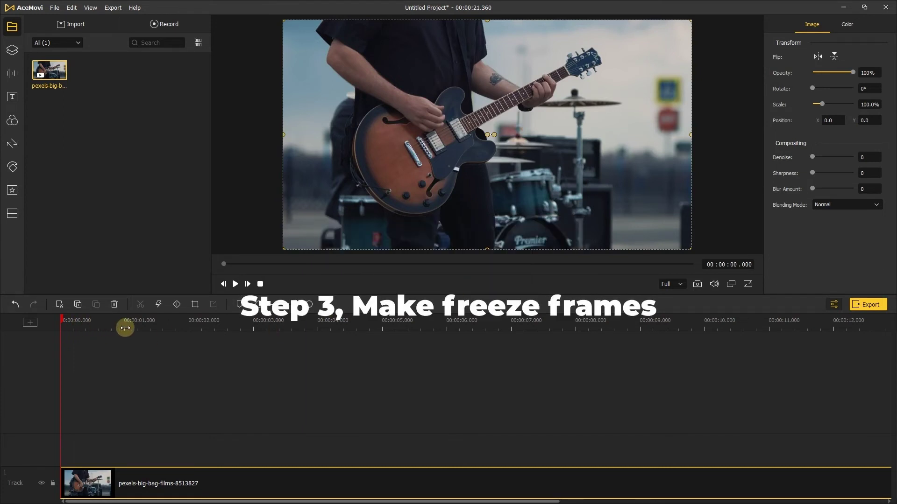
Add a freeze frame to the guitar video at about 0.54 seconds.
{"action": "left_click_drag", "start_coordinate": [124, 328], "coordinate": [78, 325]}
{"action": "scroll", "coordinate": [78, 325], "scroll_direction": "up", "scroll_amount": 1}
{"action": "left_click", "coordinate": [77, 321]}
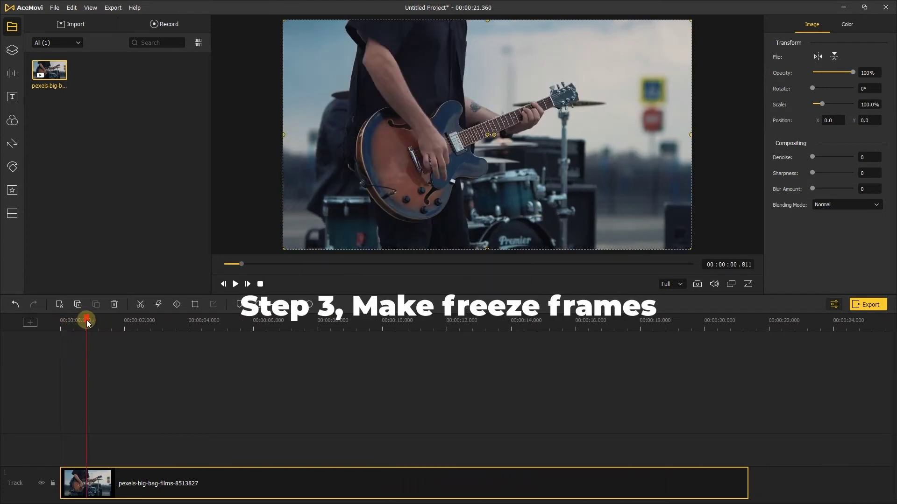
{"action": "right_click", "coordinate": [114, 488]}
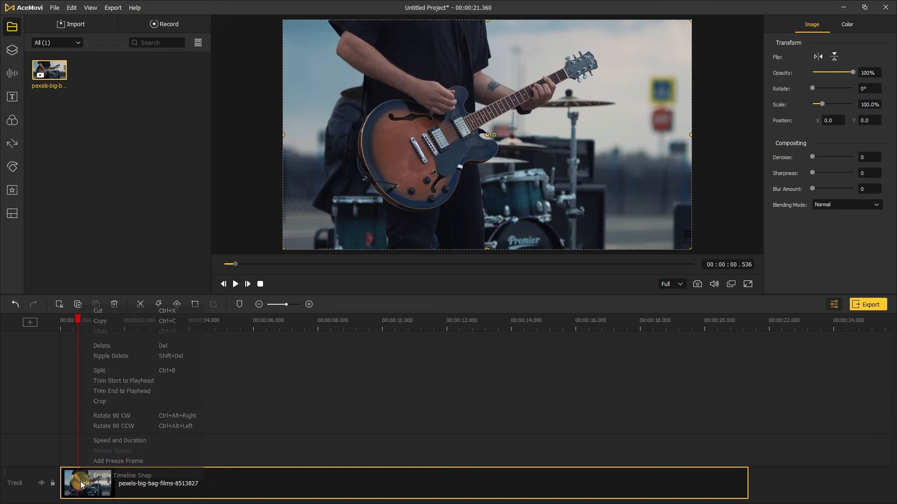
{"action": "left_click", "coordinate": [99, 463]}
Add a second freeze frame to the video at about 6.9 seconds, after the first frozen section.
{"action": "left_click_drag", "start_coordinate": [78, 321], "coordinate": [129, 323]}
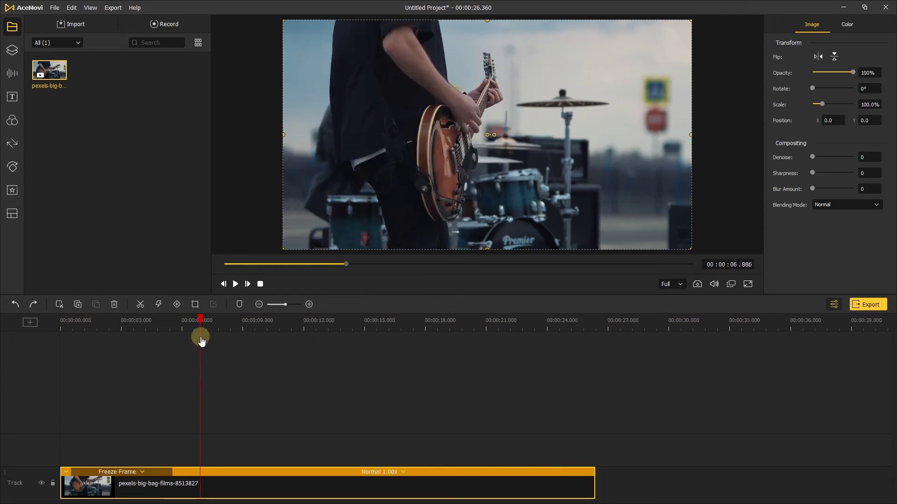
{"action": "right_click", "coordinate": [220, 472]}
{"action": "left_click", "coordinate": [242, 449]}
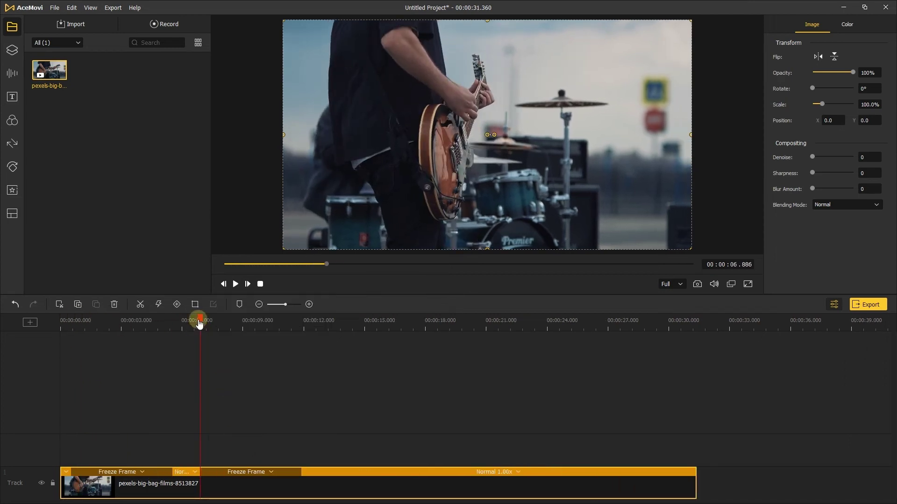
Add more freeze frames at intervals along the rest of the video, including one at about 21.6 seconds.
{"action": "left_click_drag", "start_coordinate": [196, 319], "coordinate": [299, 332]}
{"action": "right_click", "coordinate": [330, 470]}
{"action": "left_click", "coordinate": [362, 448]}
{"action": "right_click", "coordinate": [299, 471]}
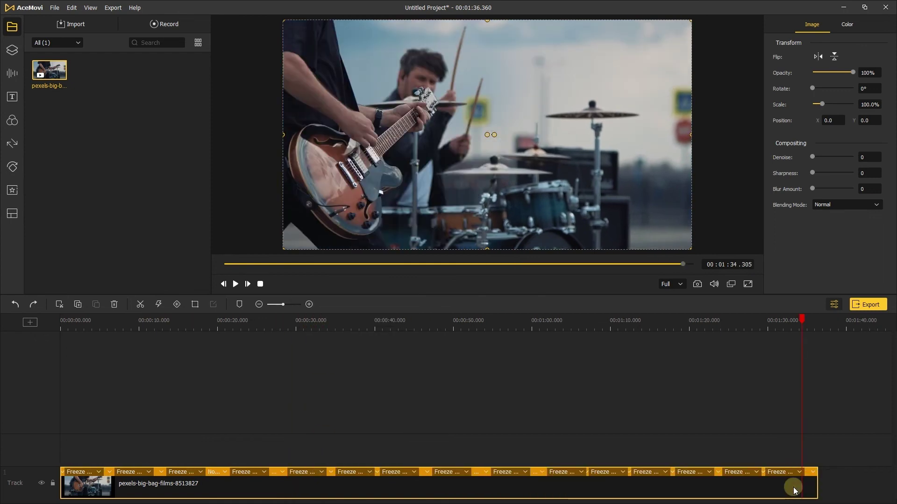
Split the video into separate clips at the boundaries between its freeze frames and normal-speed sections.
{"action": "left_click_drag", "start_coordinate": [803, 321], "coordinate": [712, 334]}
{"action": "left_click", "coordinate": [784, 487]}
{"action": "left_click", "coordinate": [757, 484]}
{"action": "key", "text": "ctrl+b"}
{"action": "left_click", "coordinate": [743, 477]}
{"action": "key", "text": "ctrl+b"}
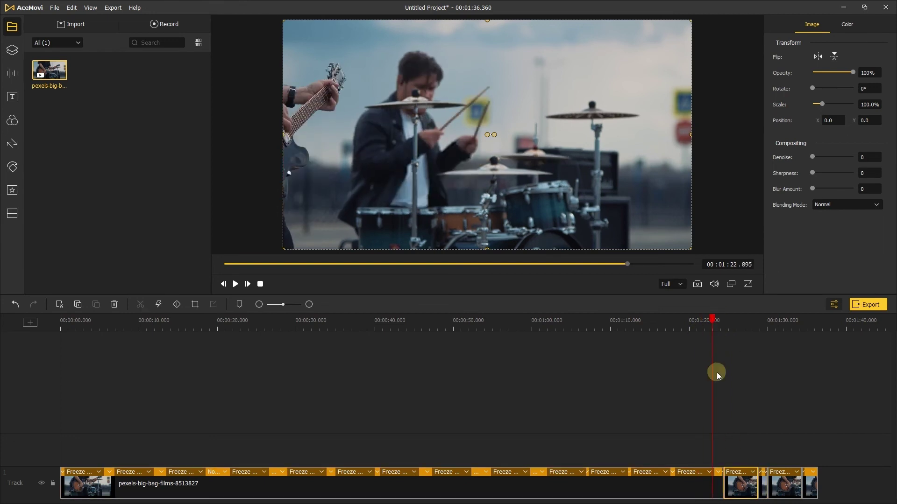
{"action": "left_click", "coordinate": [707, 483]}
{"action": "key", "text": "ctrl+b"}
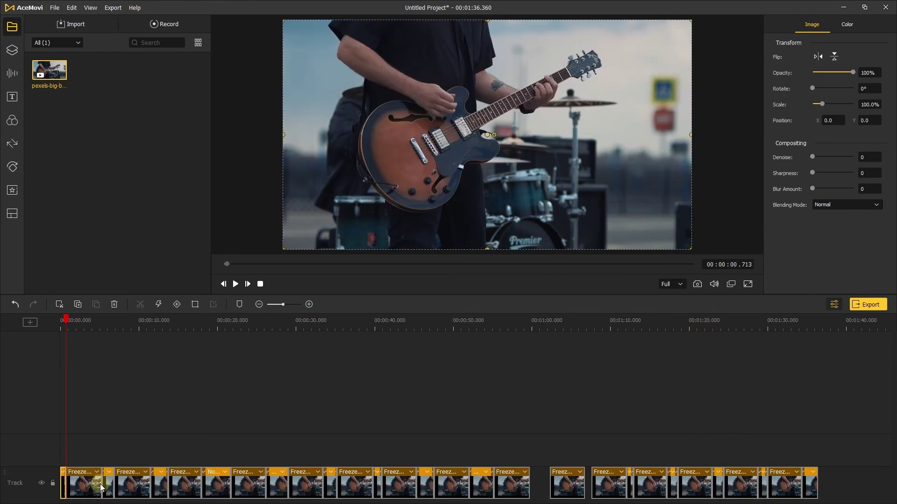
Select all the normal-speed clips between the freeze frames and delete them from the track.
{"action": "left_click", "coordinate": [108, 486], "text": "ctrl"}
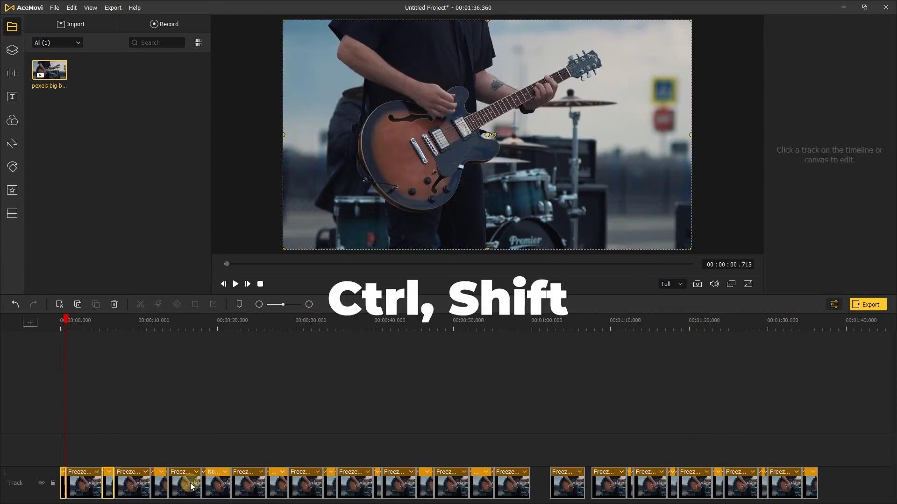
{"action": "left_click", "coordinate": [160, 486], "text": "ctrl"}
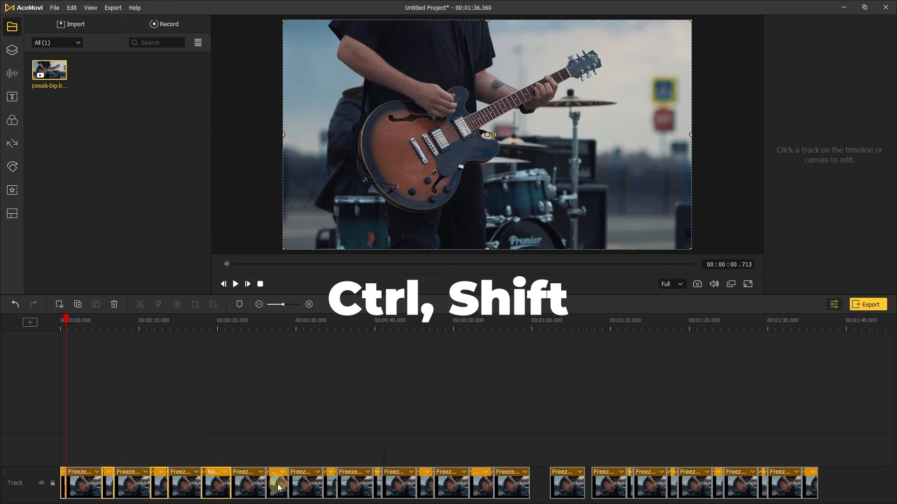
{"action": "left_click", "coordinate": [330, 485], "text": "ctrl"}
{"action": "left_click", "coordinate": [378, 486], "text": "ctrl"}
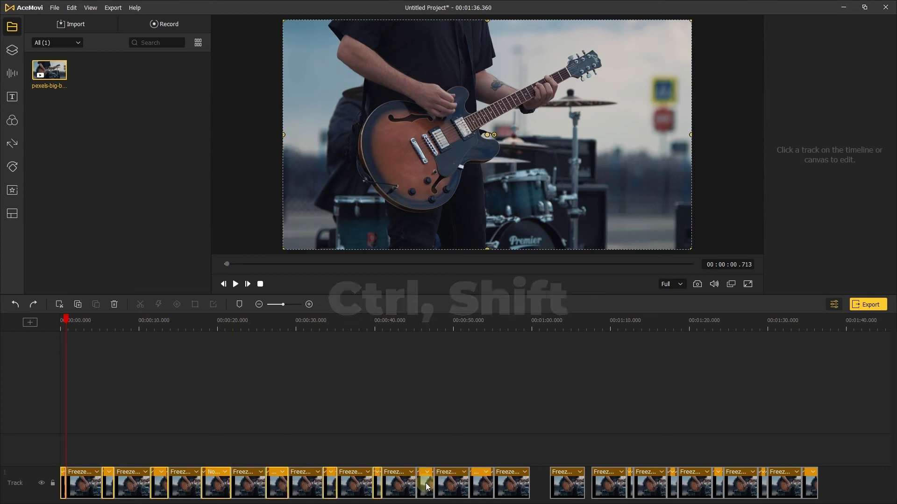
{"action": "left_click", "coordinate": [426, 484], "text": "ctrl"}
{"action": "left_click", "coordinate": [114, 304]}
Rearrange and shorten the freeze-frame clips back to back on the second track and play the sequence from the start.
{"action": "left_click_drag", "start_coordinate": [369, 481], "coordinate": [27, 454]}
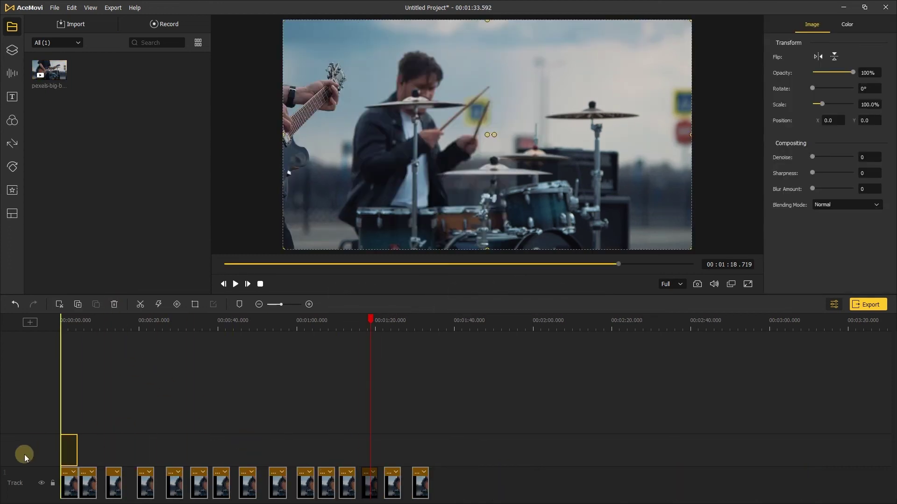
{"action": "left_click_drag", "start_coordinate": [351, 478], "coordinate": [95, 455]}
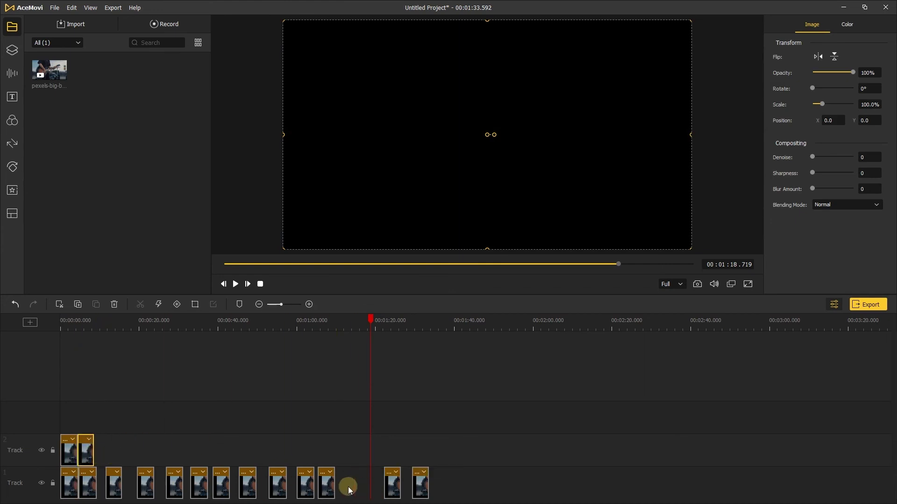
{"action": "left_click_drag", "start_coordinate": [420, 484], "coordinate": [312, 453]}
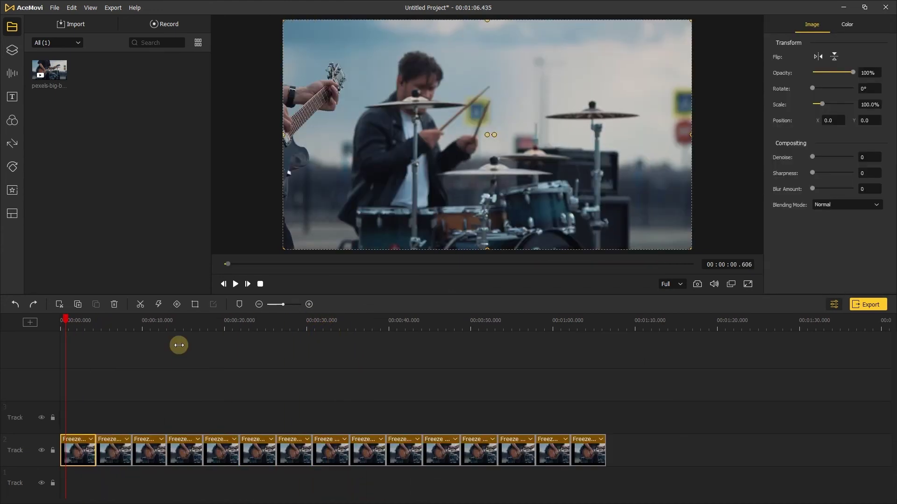
{"action": "left_click_drag", "start_coordinate": [639, 432], "coordinate": [74, 456]}
{"action": "left_click_drag", "start_coordinate": [75, 330], "coordinate": [12, 321]}
{"action": "left_click_drag", "start_coordinate": [350, 449], "coordinate": [104, 437]}
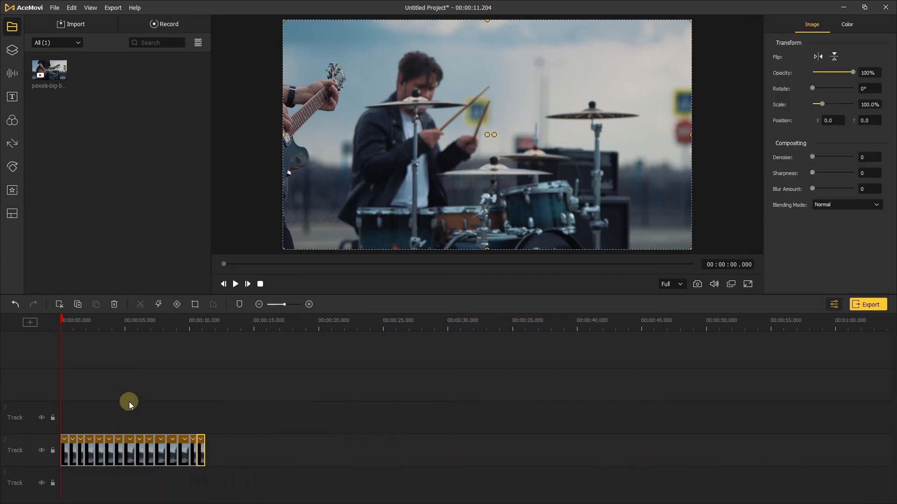
{"action": "left_click", "coordinate": [235, 284]}
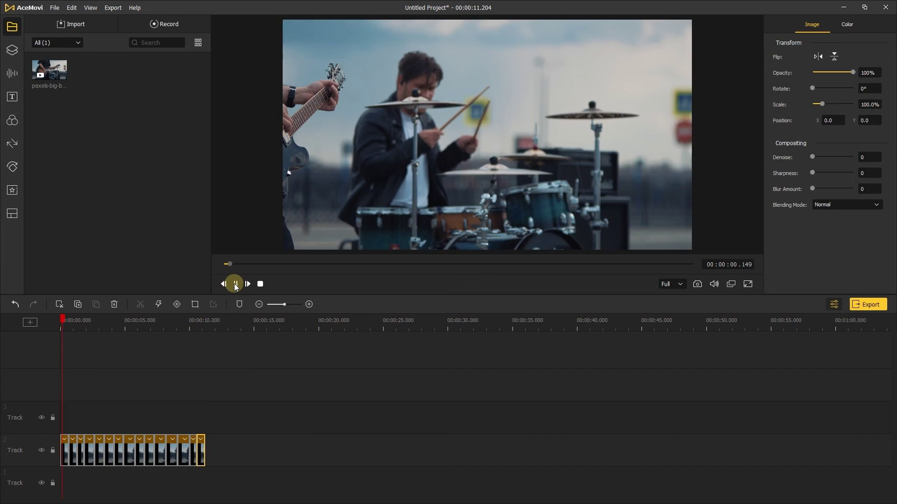